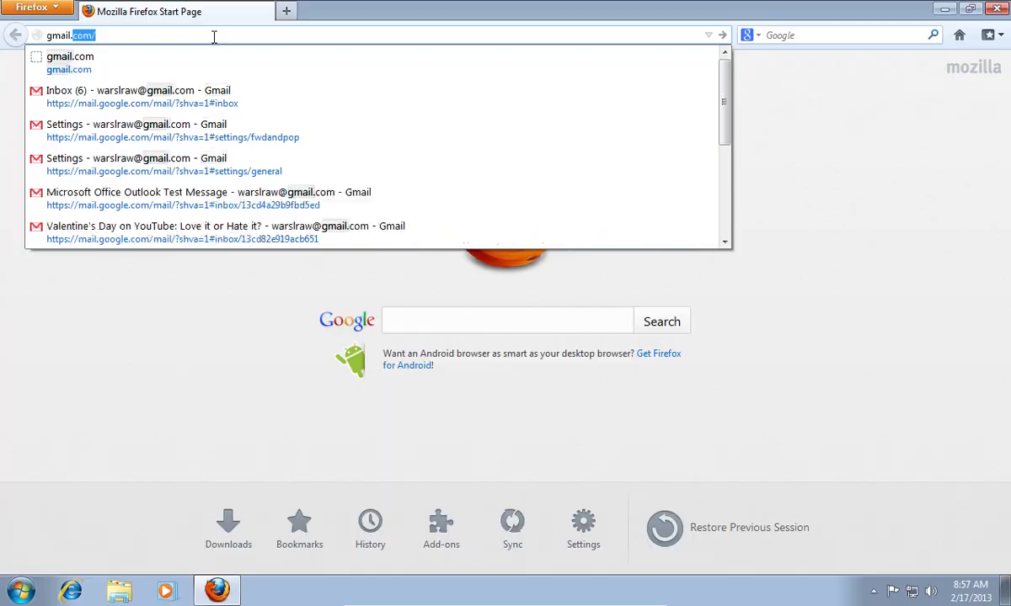
# Step: Load gmail.com, sign in to the account, and open the gear menu
pyautogui.press('Return')
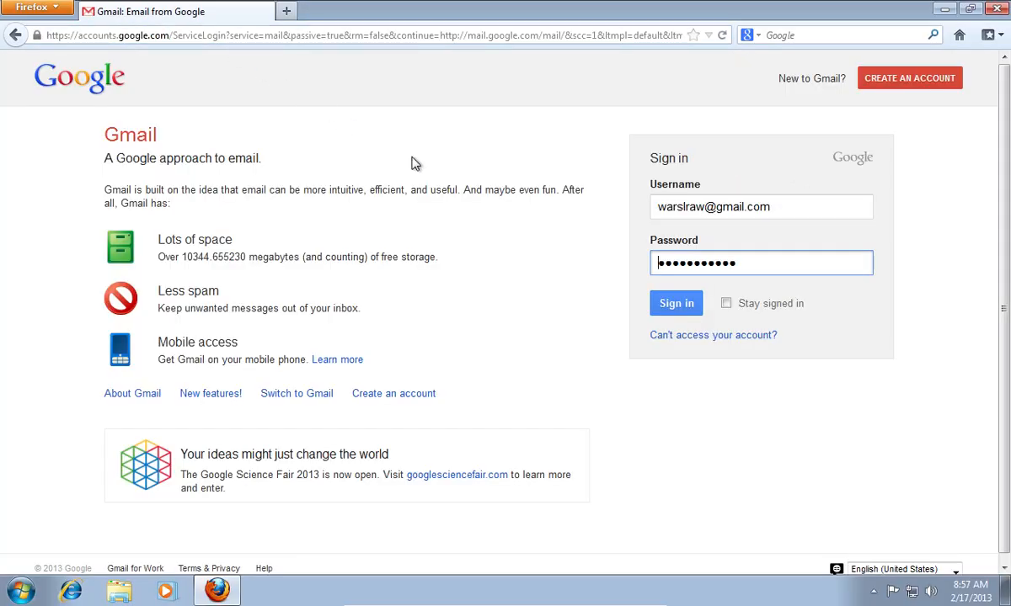
pyautogui.click(677, 304)
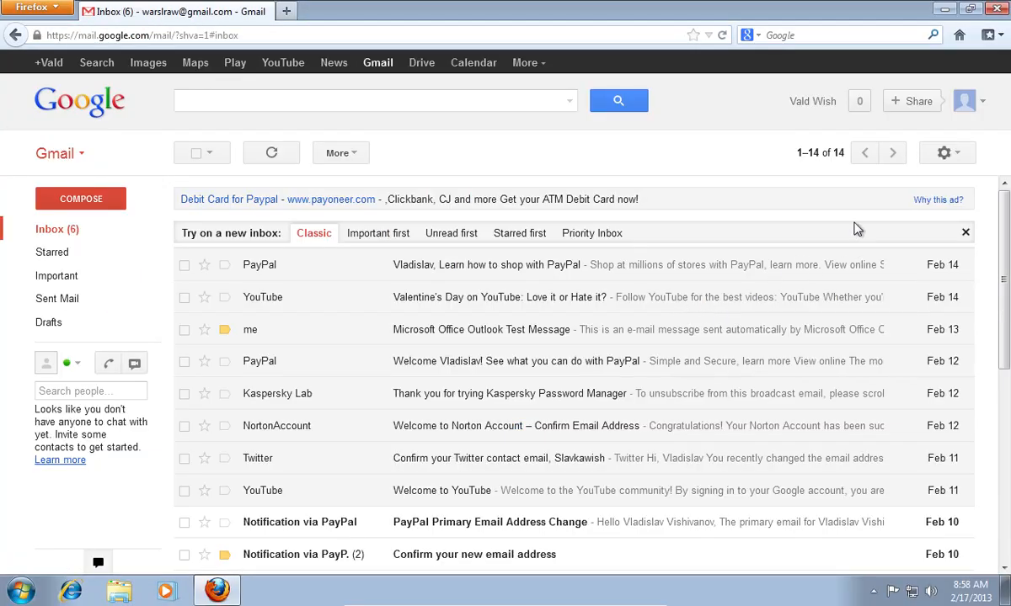
pyautogui.click(967, 154)
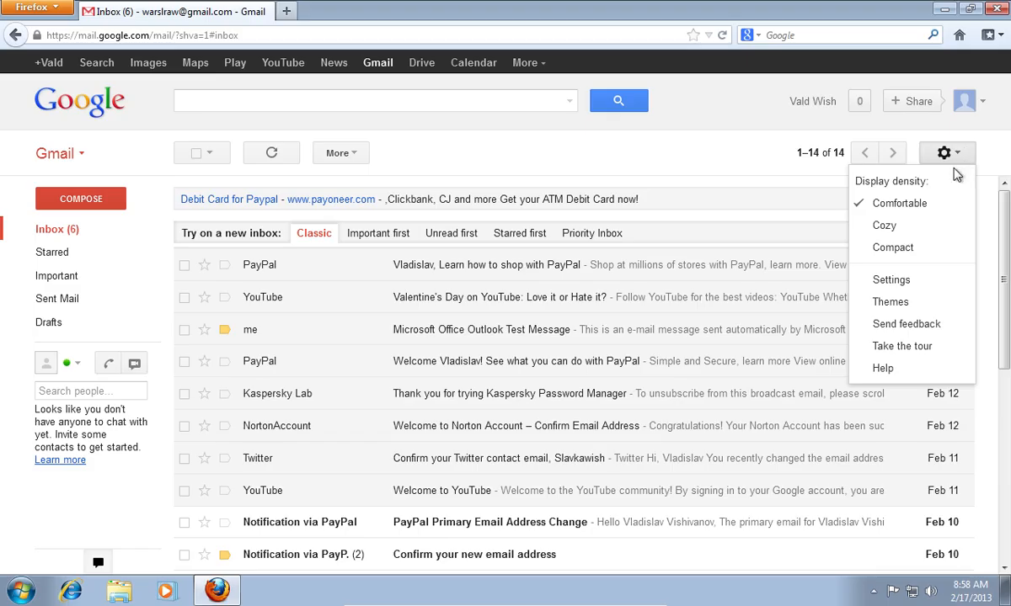
# Step: Enable IMAP access on Gmail's Forwarding and POP/IMAP settings tab and save the change
pyautogui.click(905, 284)
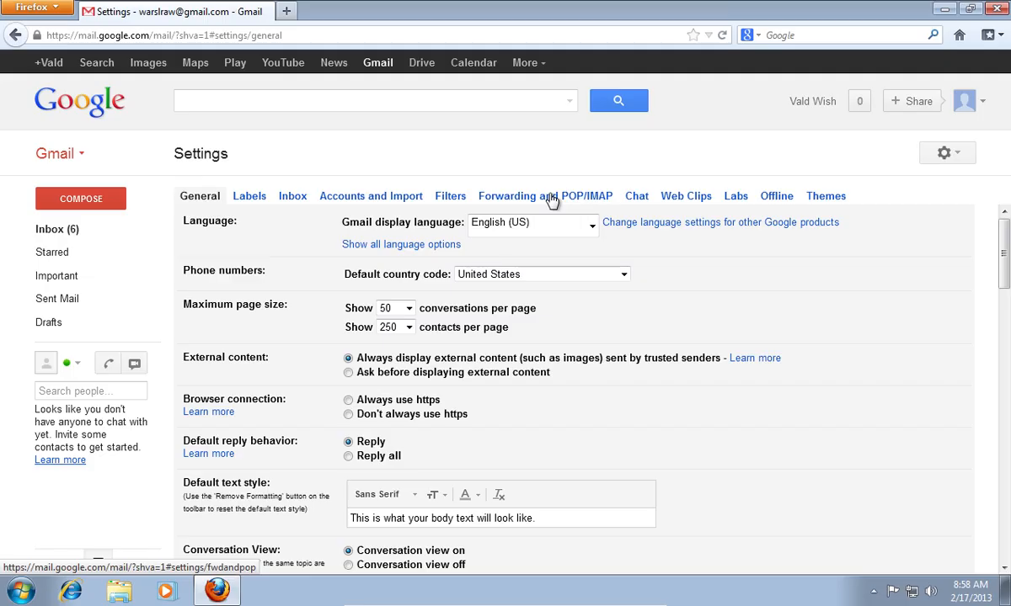
pyautogui.click(552, 199)
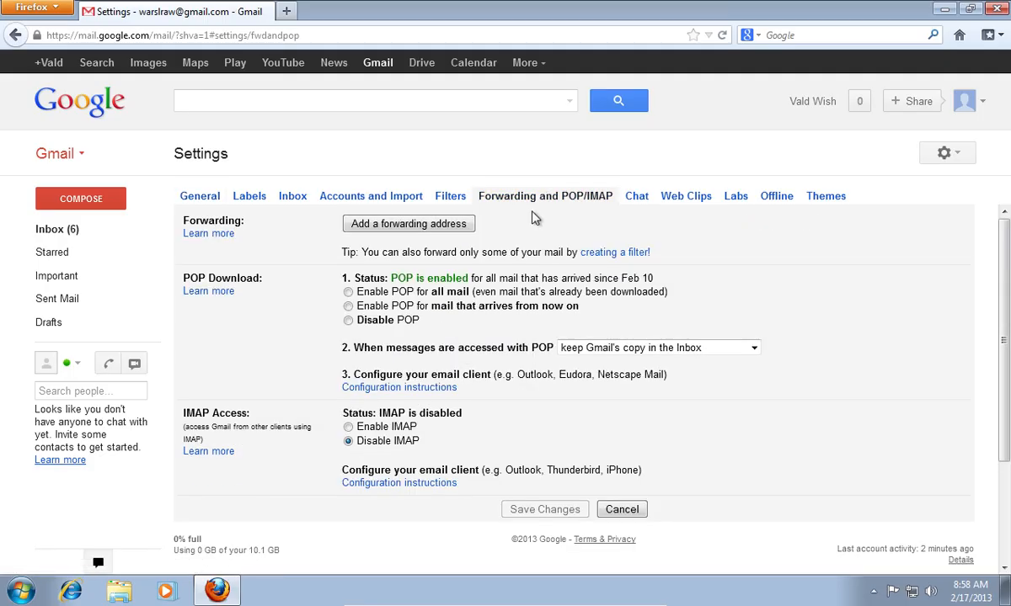
pyautogui.click(347, 428)
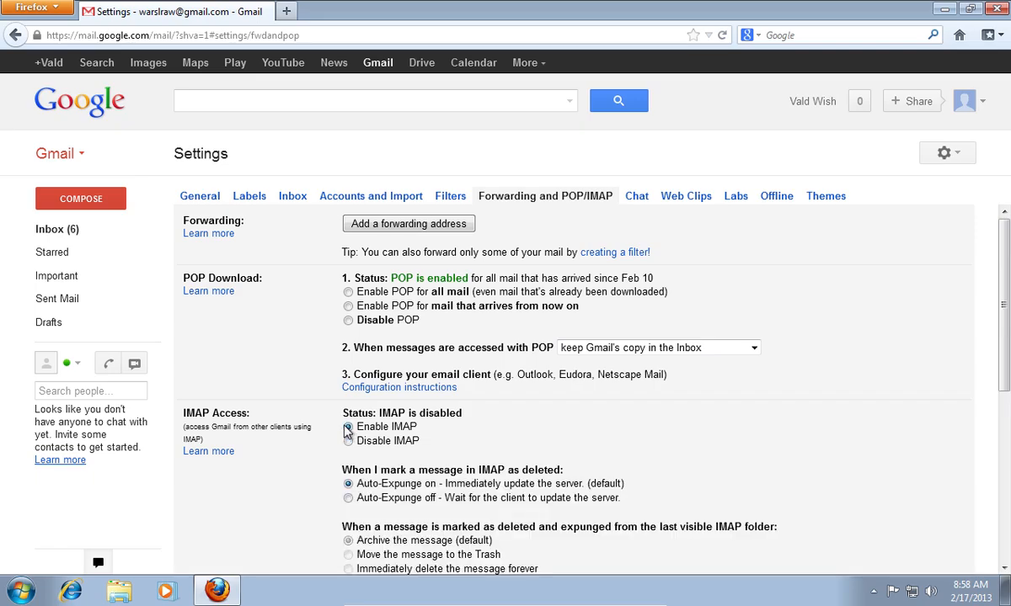
pyautogui.scroll(-3, 349, 430)
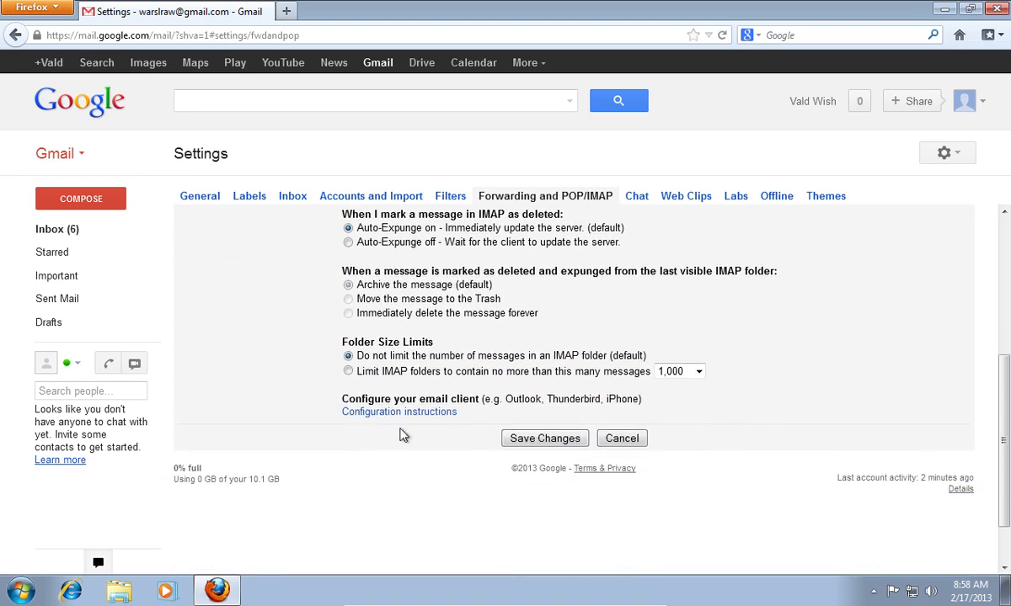
pyautogui.click(543, 438)
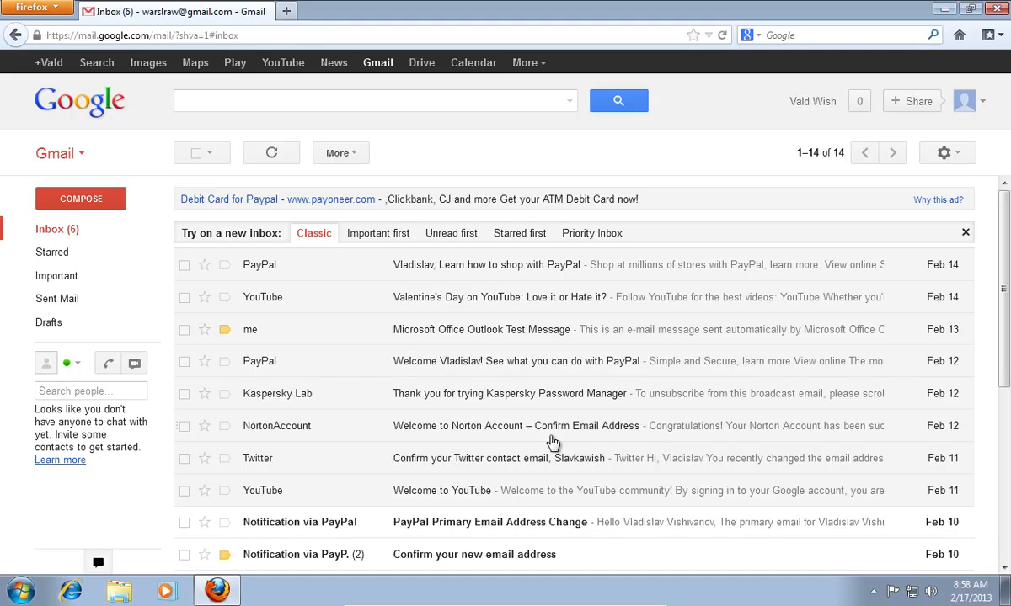
pyautogui.click(982, 105)
# Step: Sign out of Gmail, minimize Firefox, and launch Outlook 2010
pyautogui.click(962, 259)
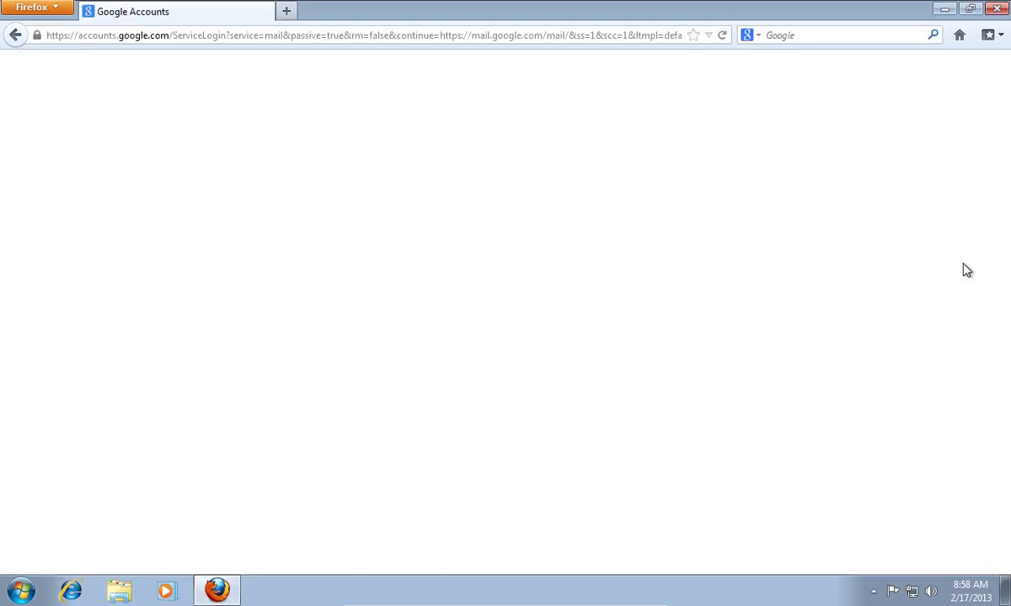
pyautogui.click(944, 9)
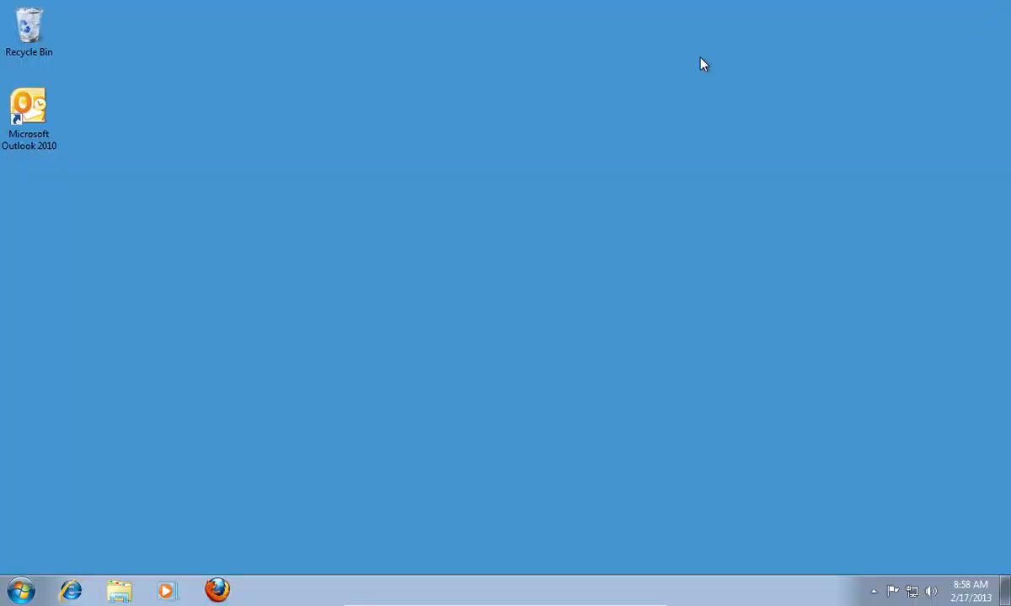
pyautogui.doubleClick(49, 141)
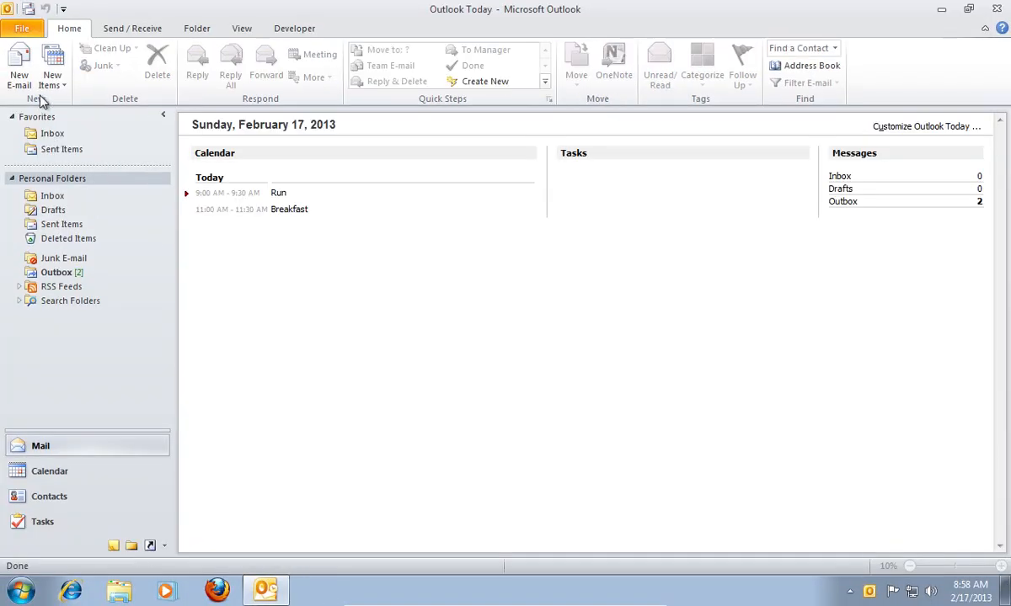
# Step: Start a new account from Account Settings with manually configured server settings, reaching Choose Service
pyautogui.click(24, 28)
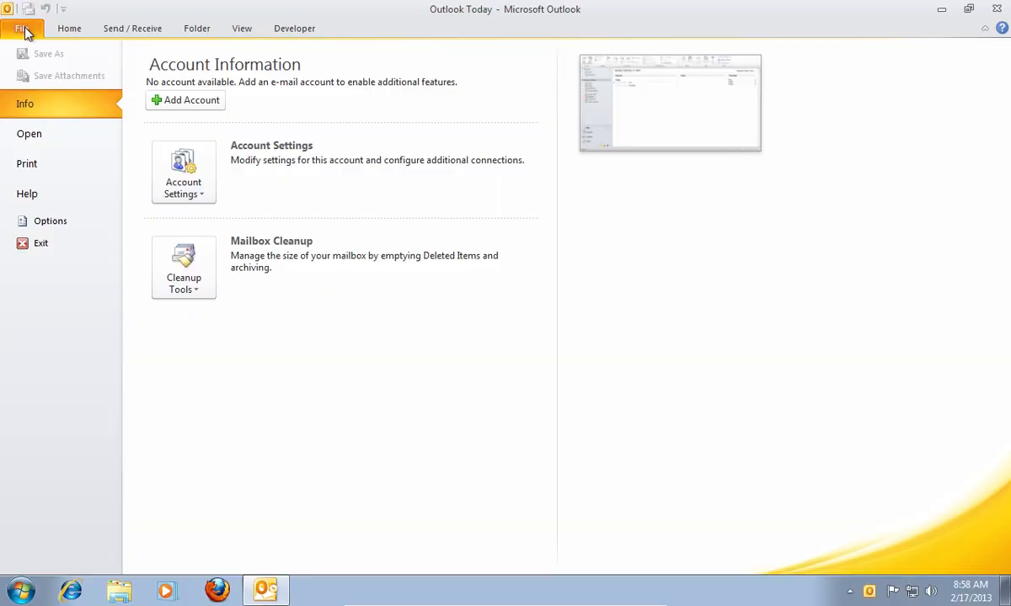
pyautogui.click(197, 184)
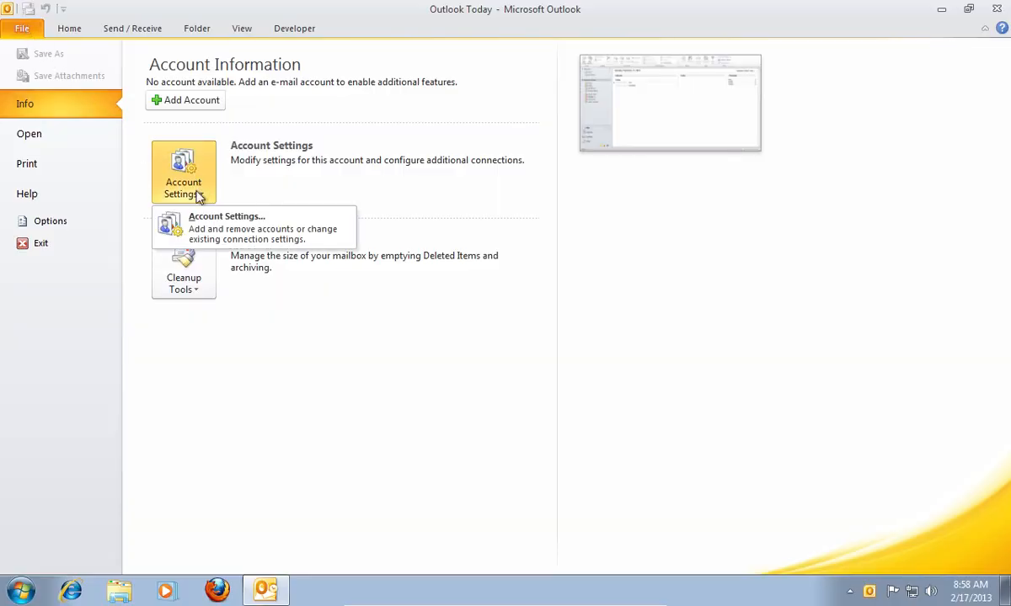
pyautogui.click(202, 226)
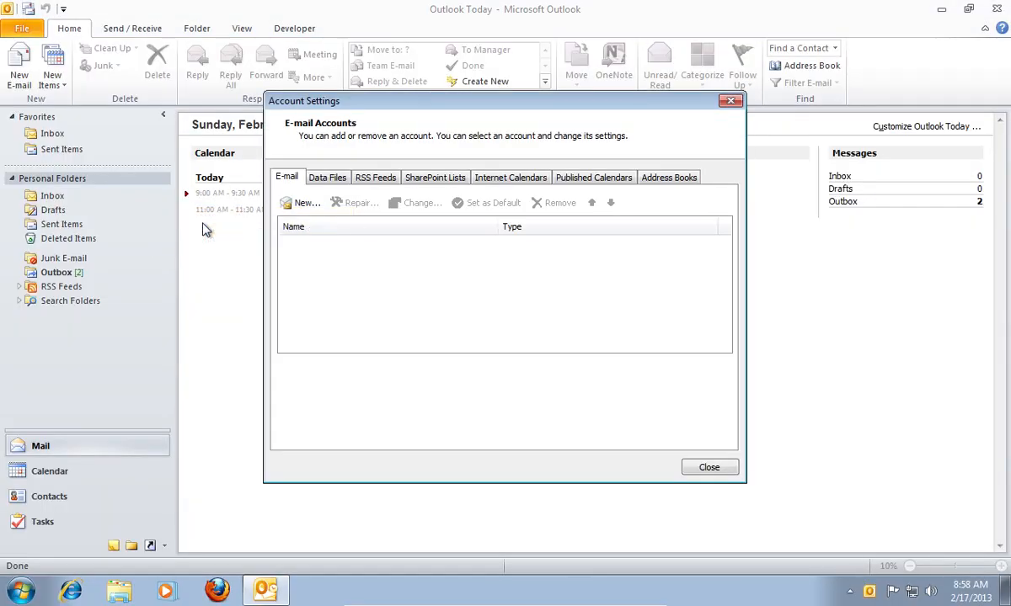
pyautogui.click(304, 205)
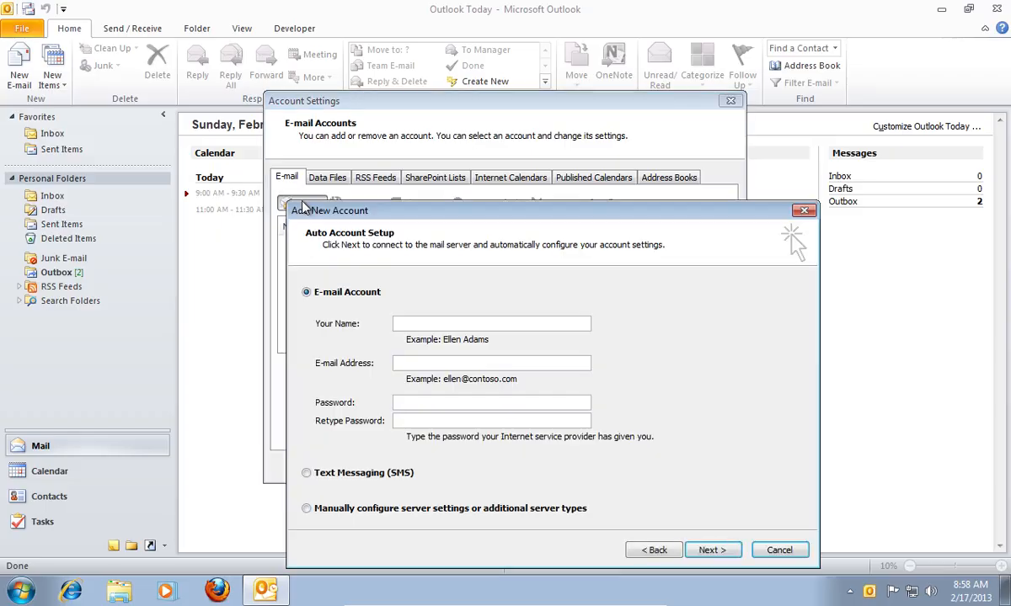
pyautogui.click(334, 513)
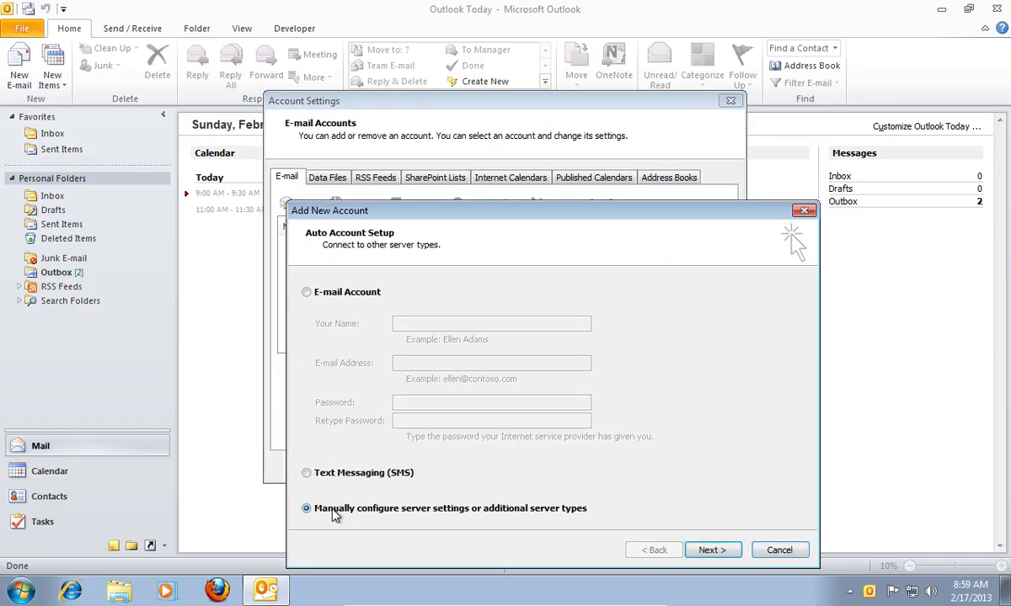
pyautogui.click(711, 551)
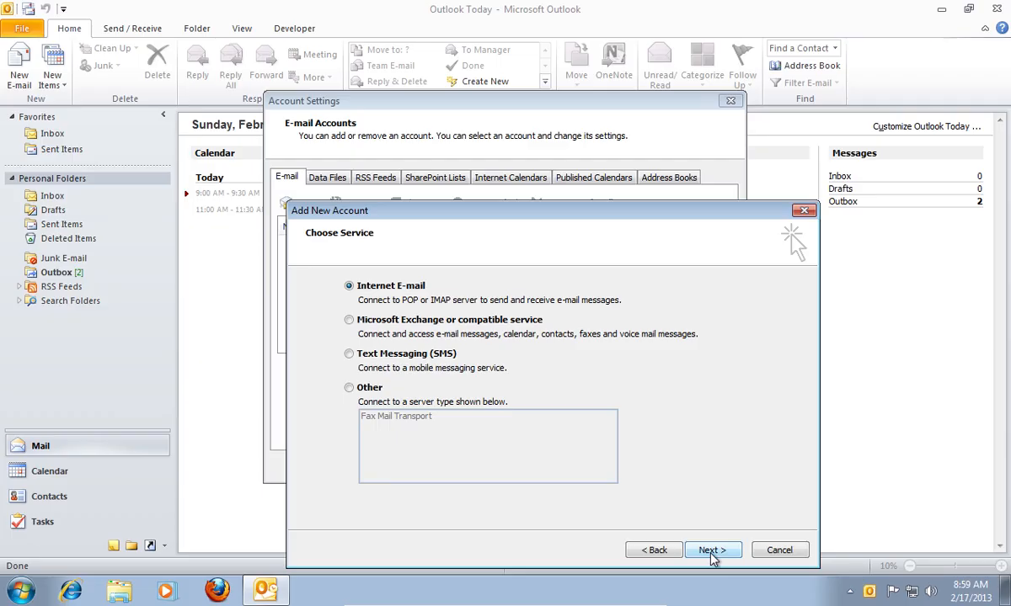
# Step: Enter the user's display name and Gmail address, and set the account type to IMAP
pyautogui.click(712, 551)
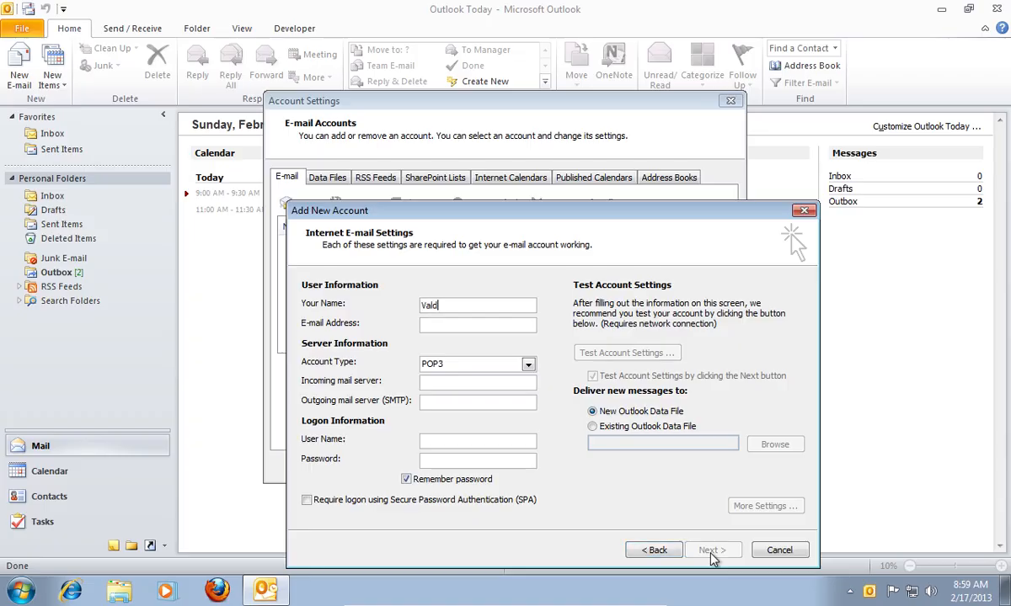
pyautogui.click(478, 327)
pyautogui.click(483, 365)
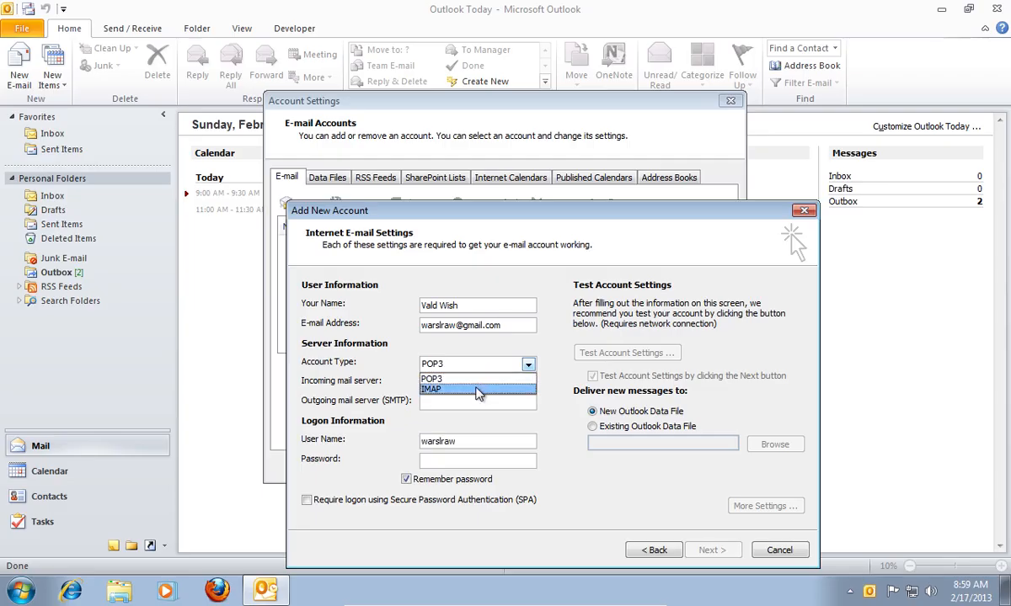
pyautogui.click(477, 387)
pyautogui.click(477, 384)
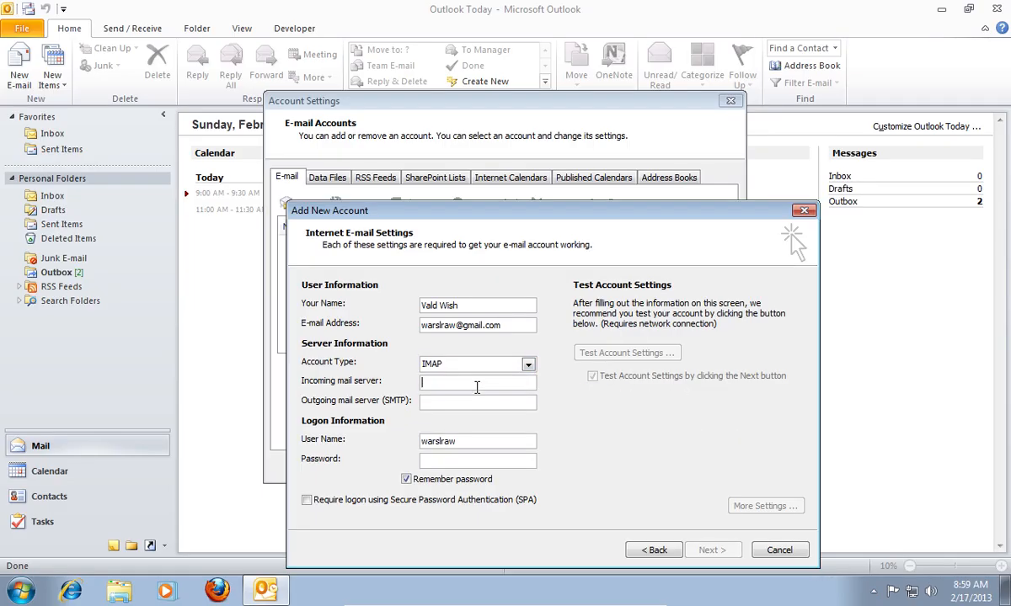
pyautogui.write('imap.gmail.com')
pyautogui.press('Tab')
pyautogui.write('s')
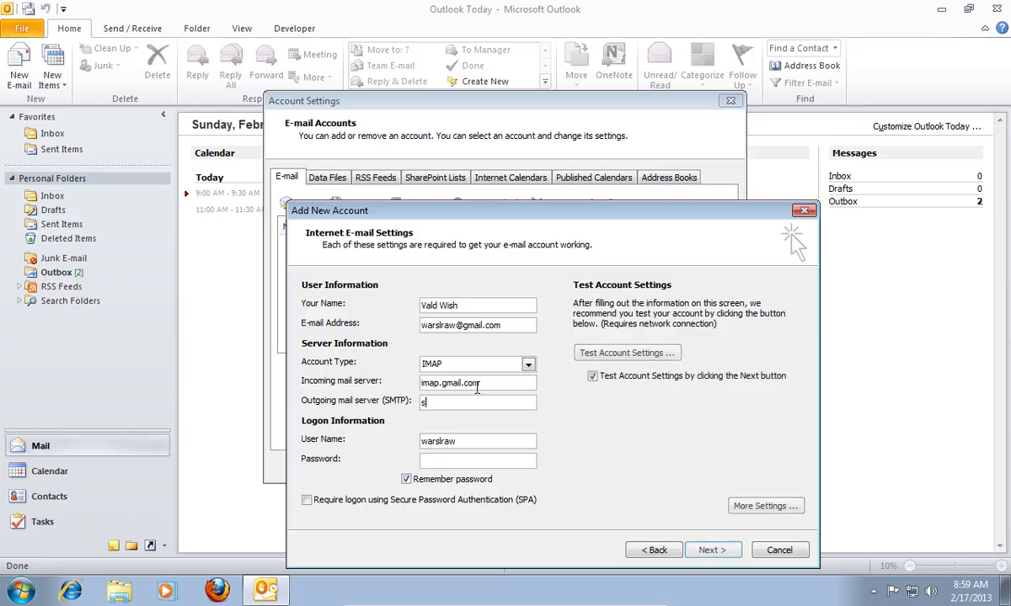
pyautogui.write('mtp')
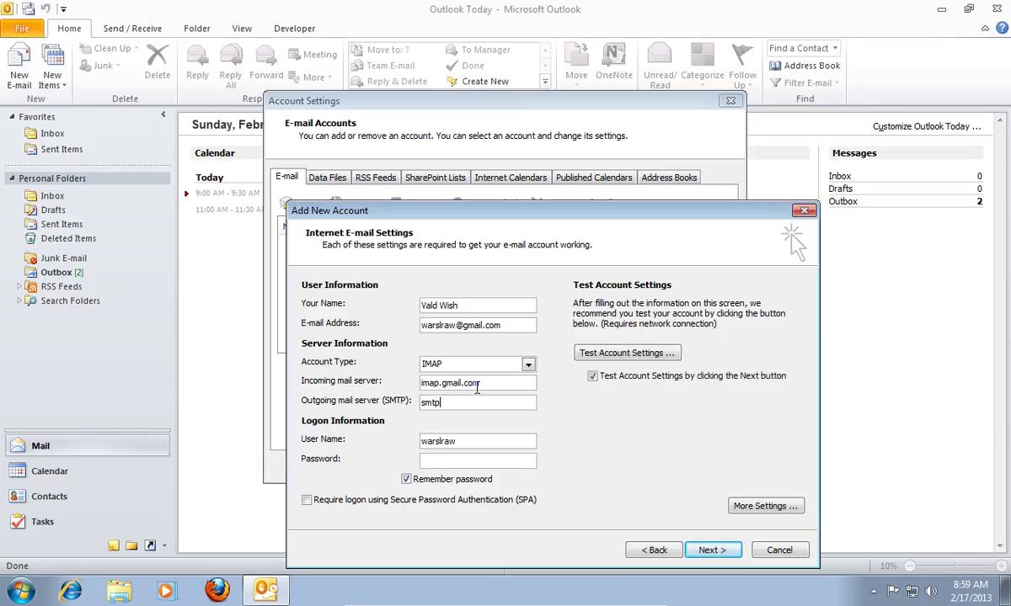
pyautogui.write('.gmail.com')
pyautogui.click(473, 446)
pyautogui.write('@gmail.com')
pyautogui.click(445, 463)
pyautogui.write('**********')
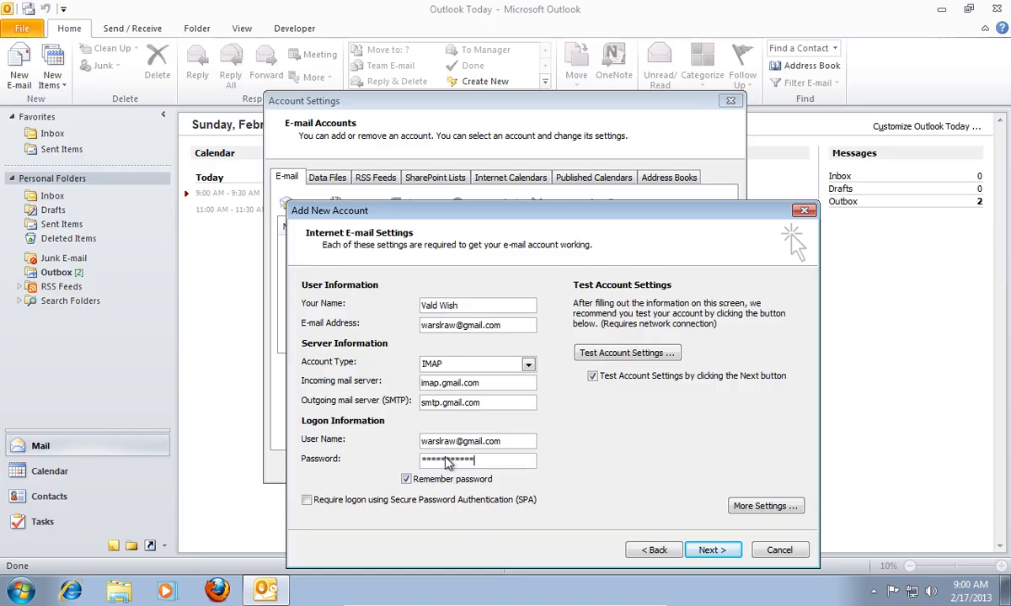
# Step: In More Settings, require SMTP authentication on the Outgoing Server tab and view the Advanced ports
pyautogui.click(749, 510)
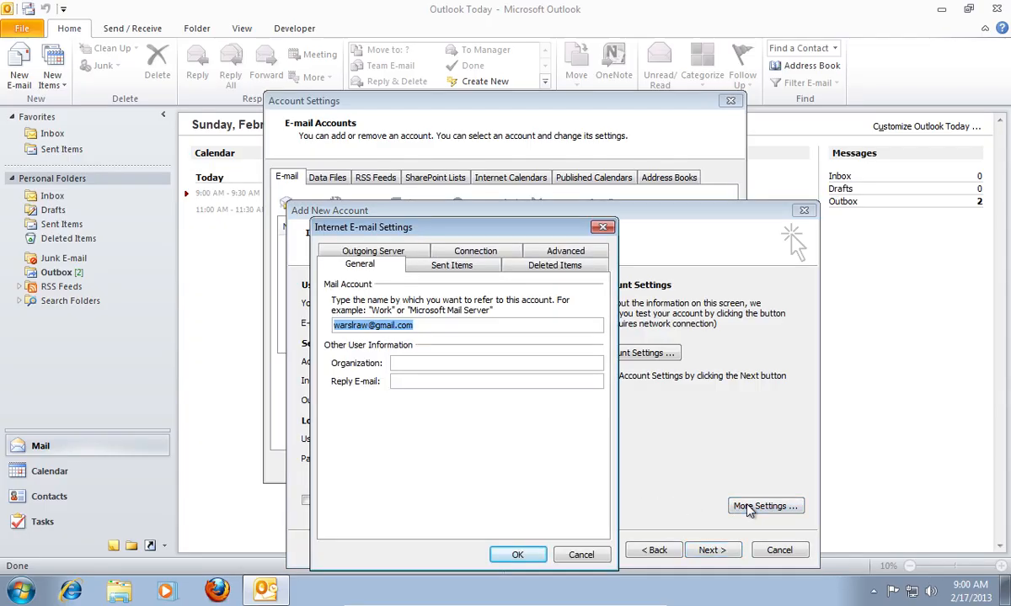
pyautogui.click(371, 252)
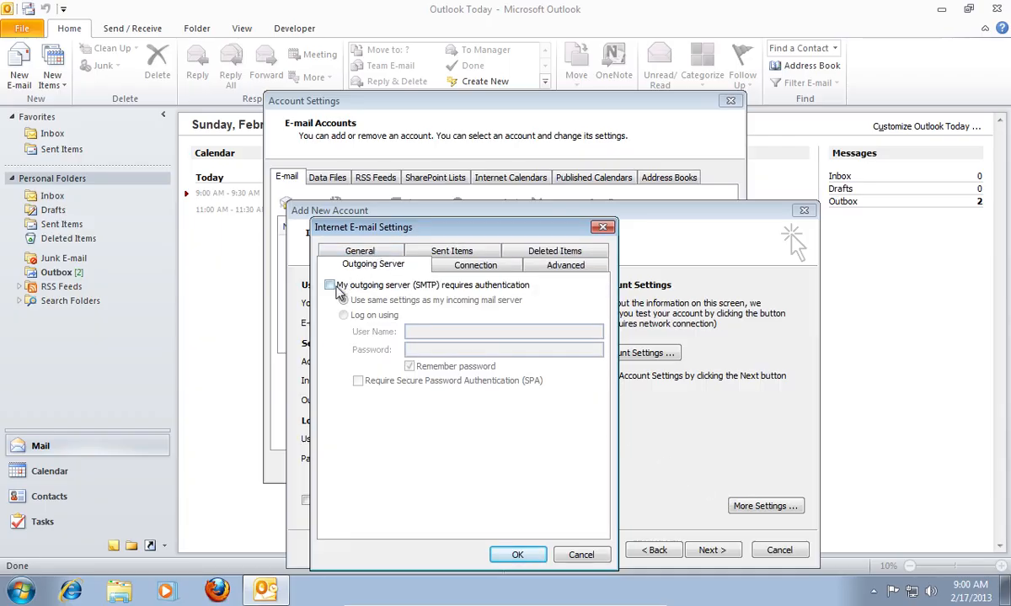
pyautogui.click(330, 285)
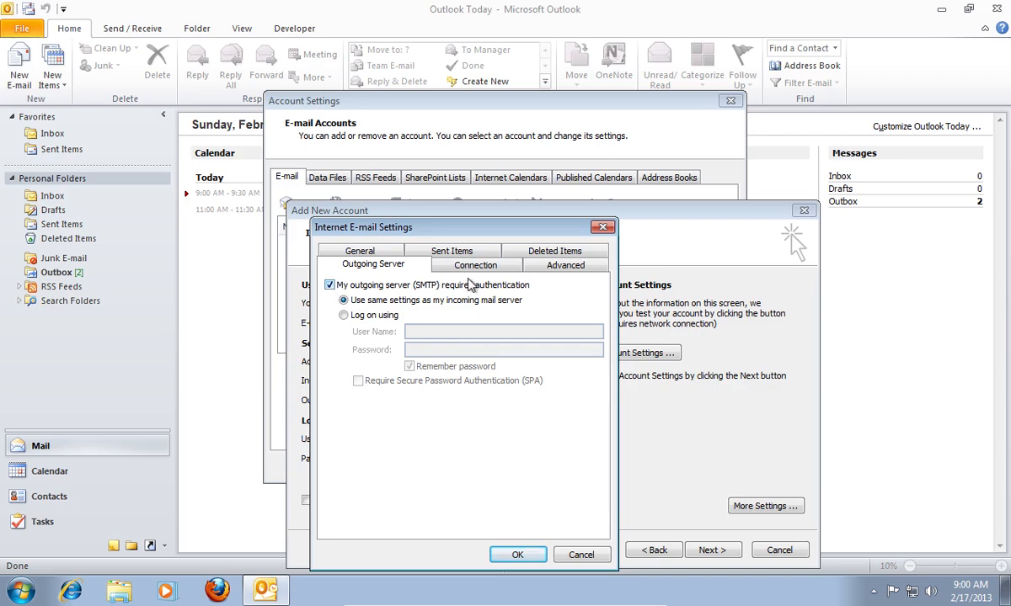
pyautogui.click(564, 266)
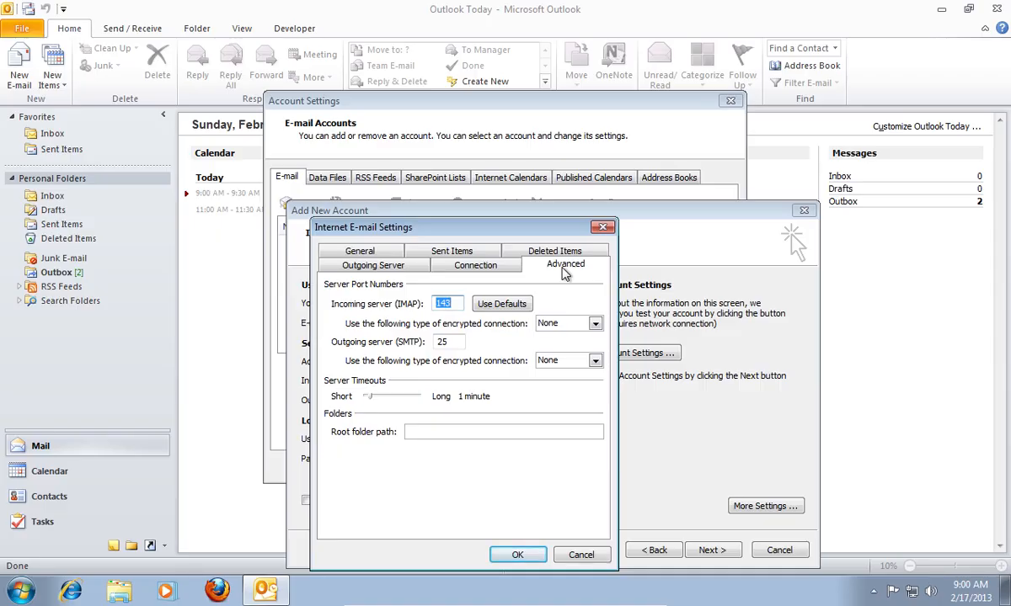
# Step: Set the incoming IMAP server port to 993 with SSL encryption
pyautogui.write('993')
pyautogui.click(572, 324)
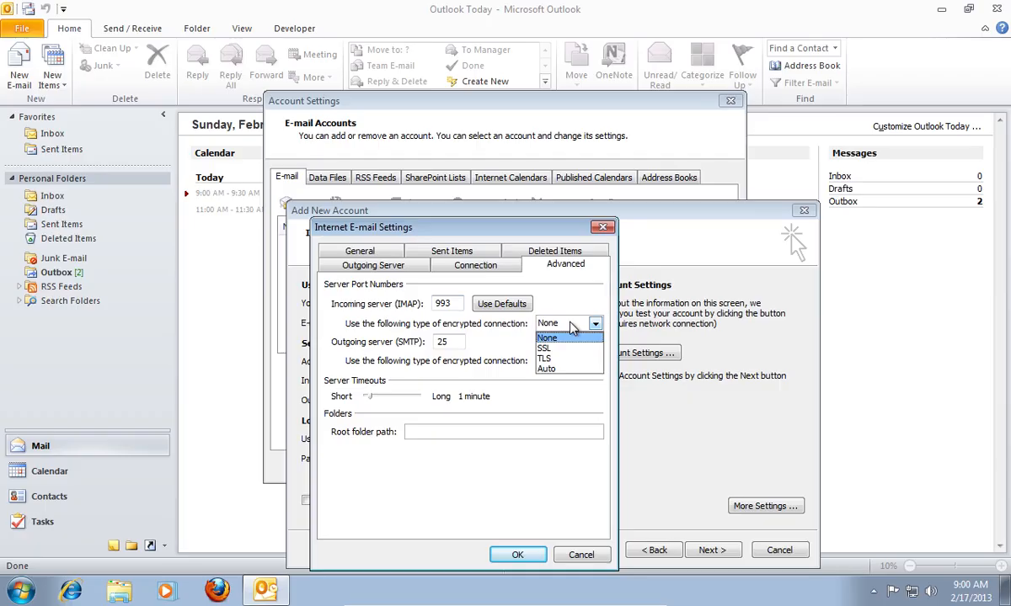
pyautogui.click(566, 348)
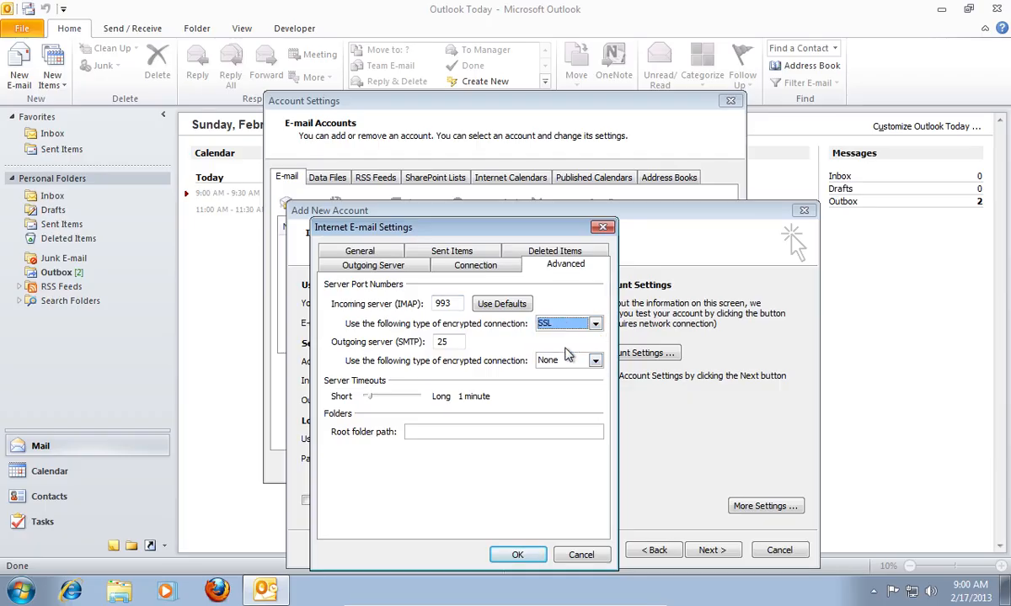
# Step: Set the outgoing SMTP port to 465 with SSL encryption and apply the settings
pyautogui.doubleClick(446, 341)
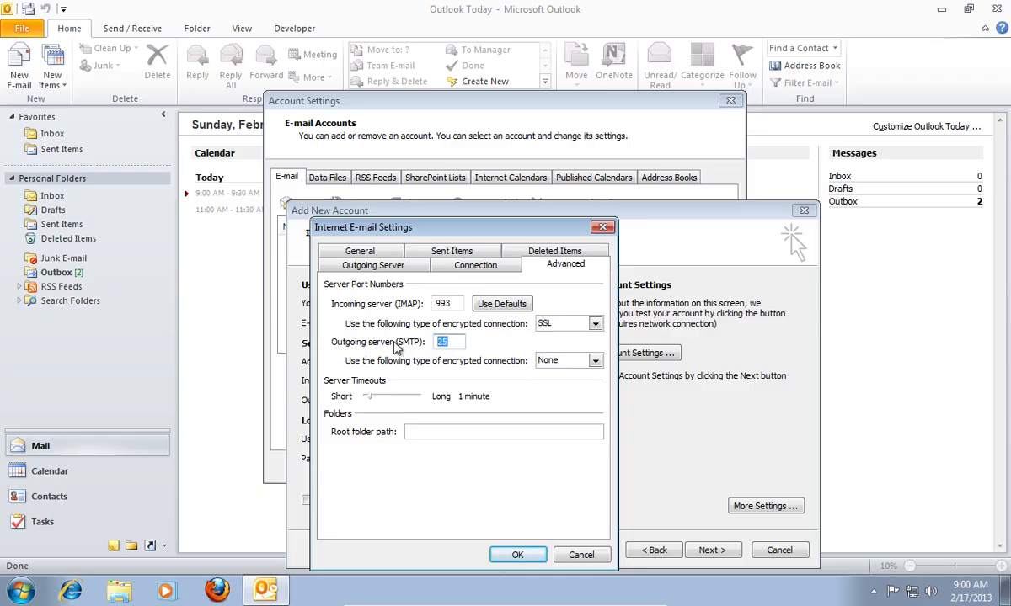
pyautogui.write('465')
pyautogui.click(561, 361)
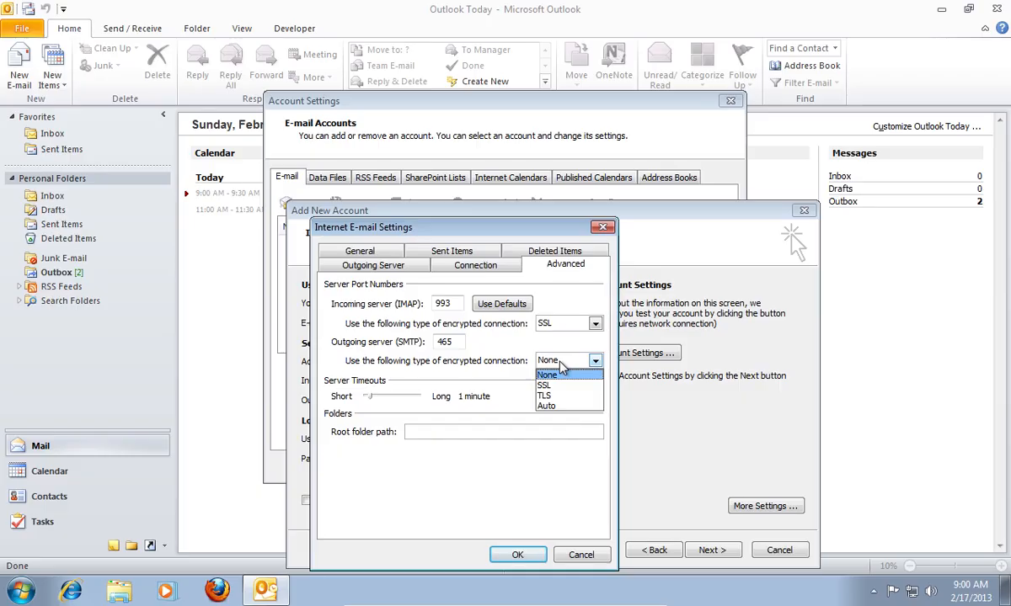
pyautogui.click(556, 385)
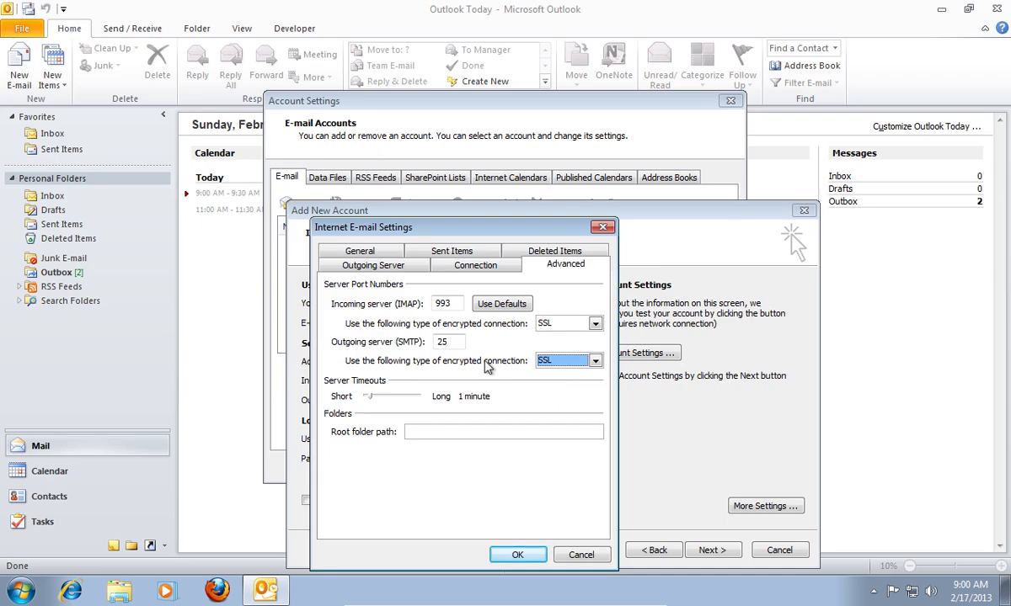
pyautogui.hotkey('shift', 'Tab')
pyautogui.write('4')
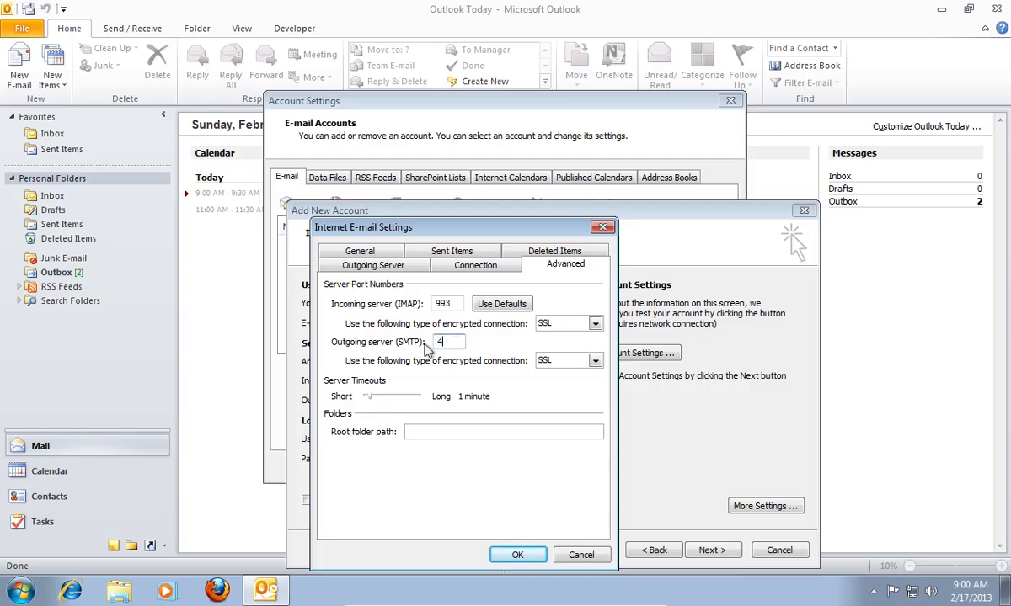
pyautogui.write('65')
pyautogui.click(517, 554)
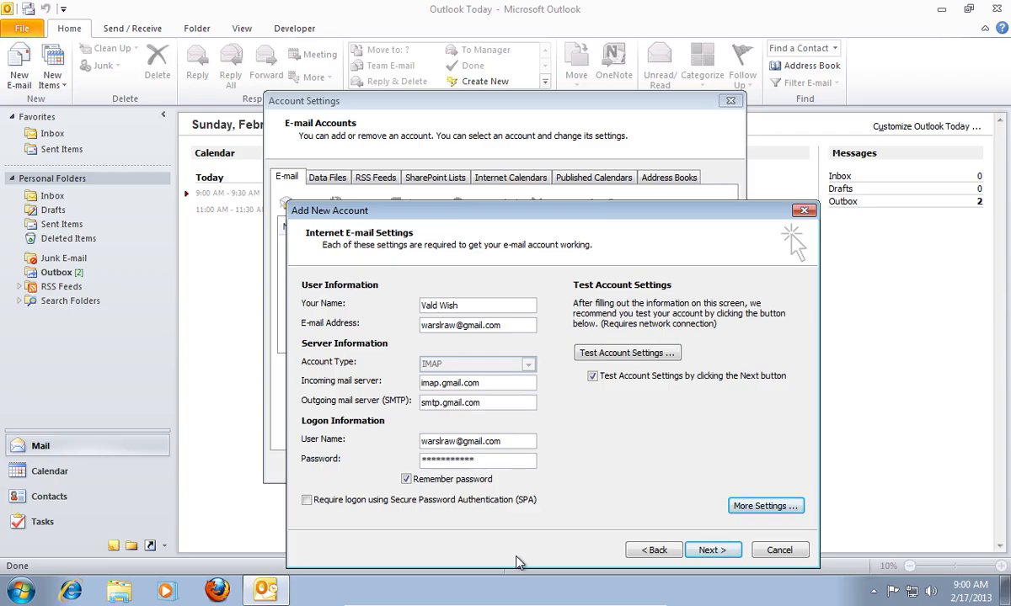
# Step: Test the account settings successfully, finish the wizard without retesting, and close Account Settings
pyautogui.click(613, 356)
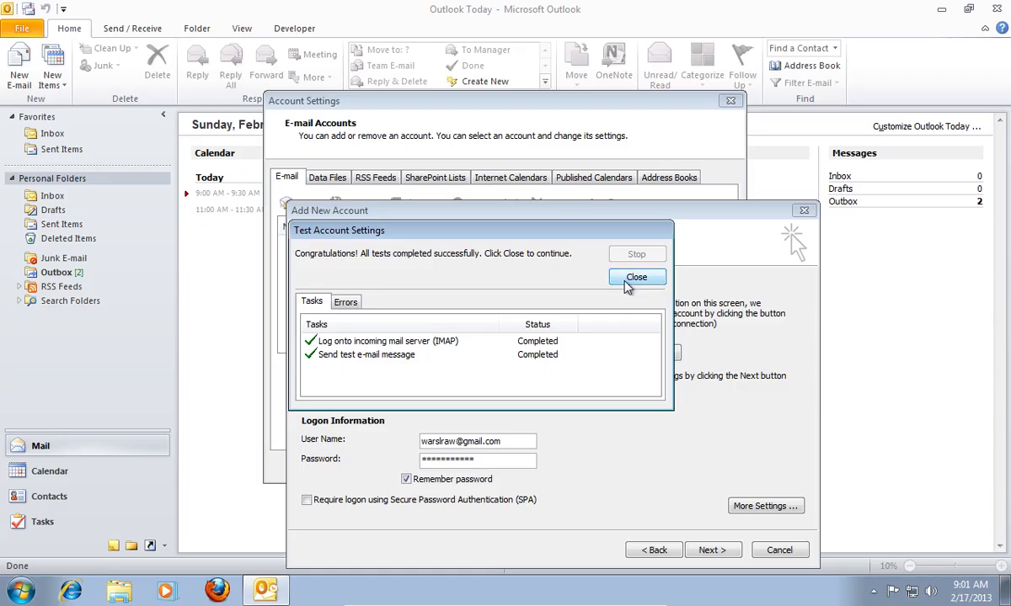
pyautogui.click(636, 278)
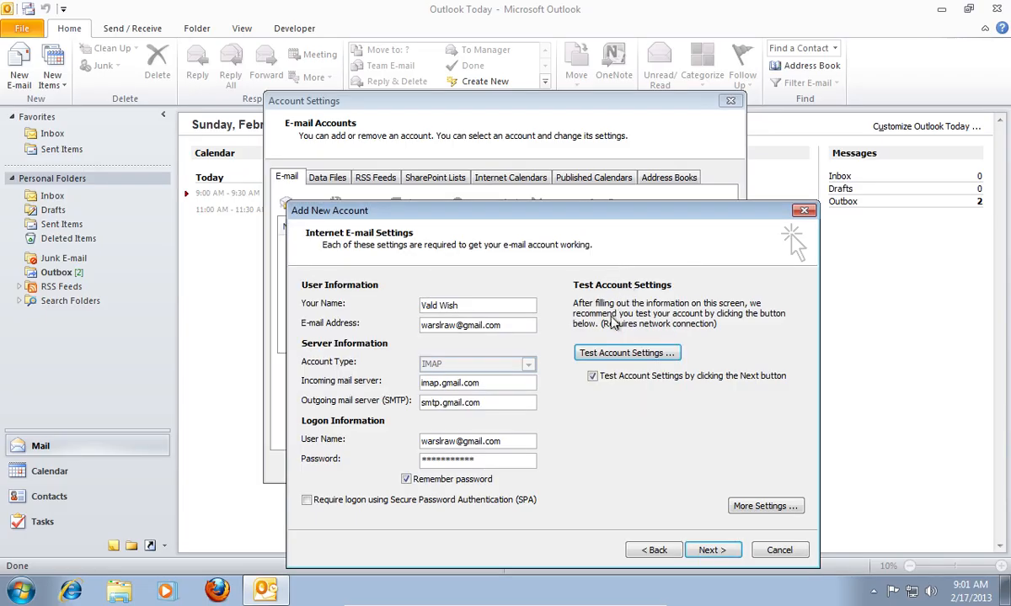
pyautogui.click(593, 377)
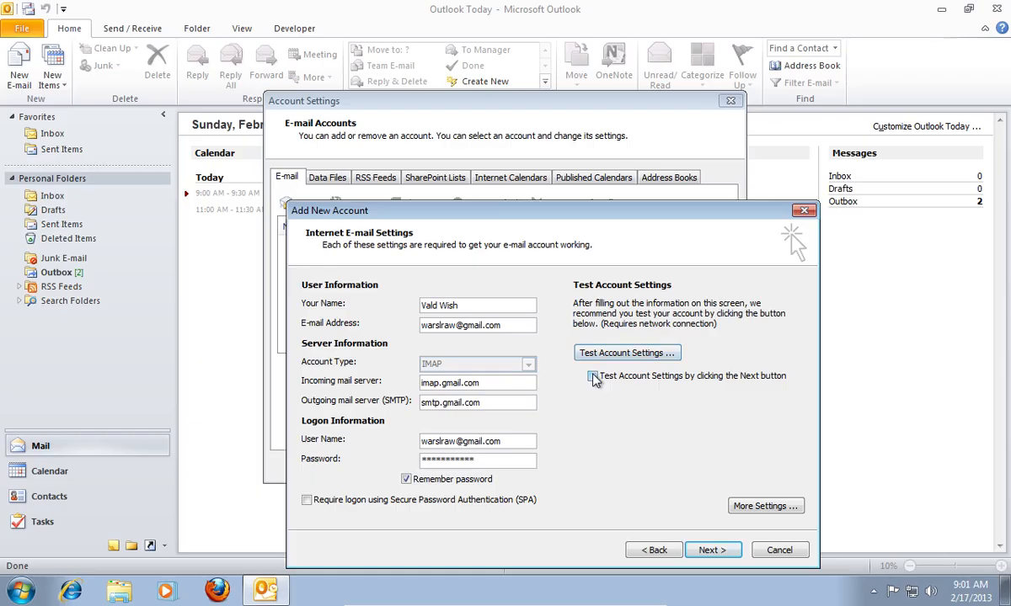
pyautogui.click(710, 550)
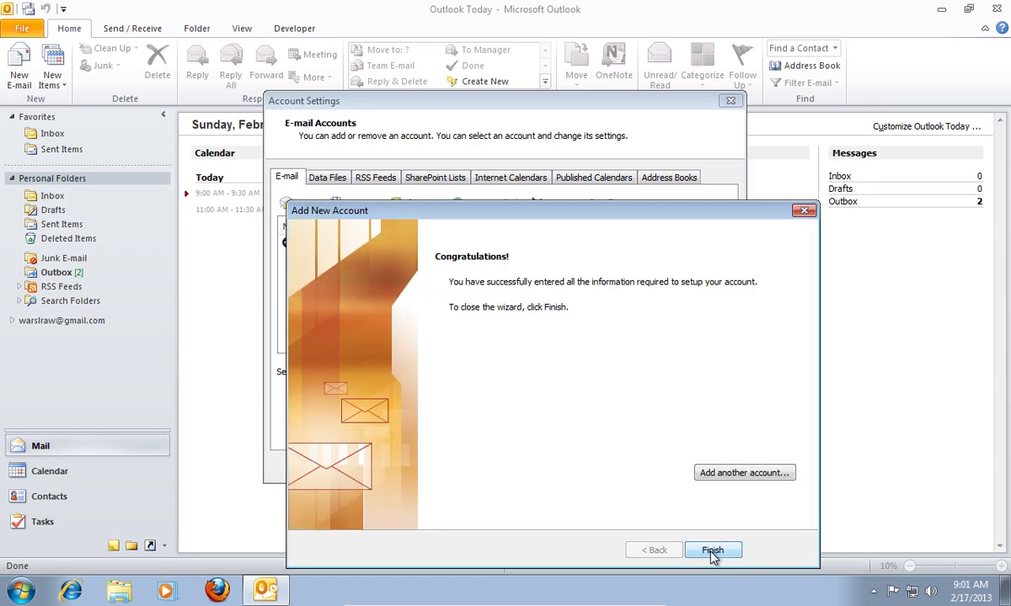
pyautogui.click(712, 551)
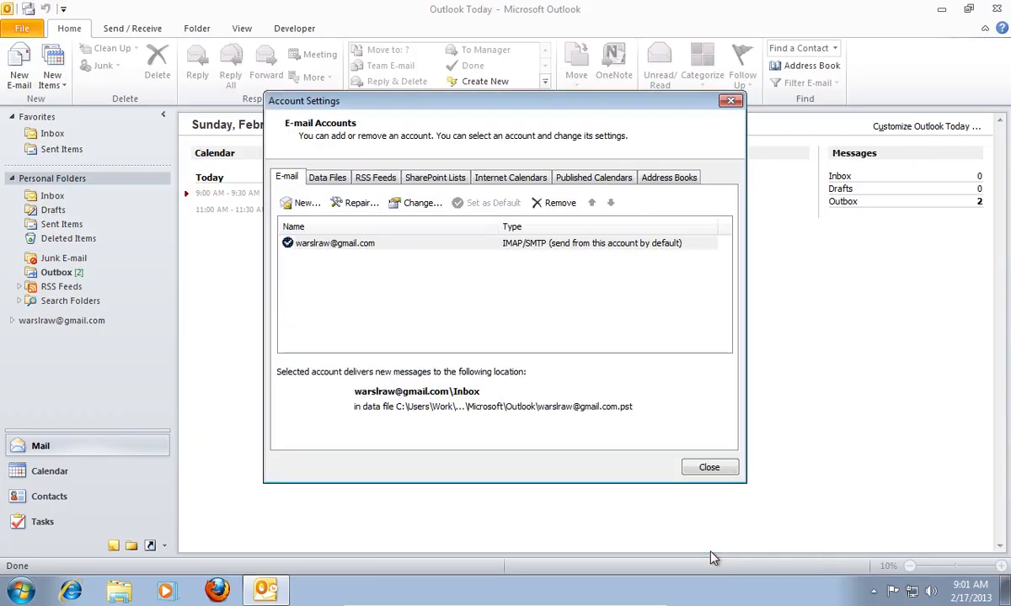
pyautogui.click(705, 467)
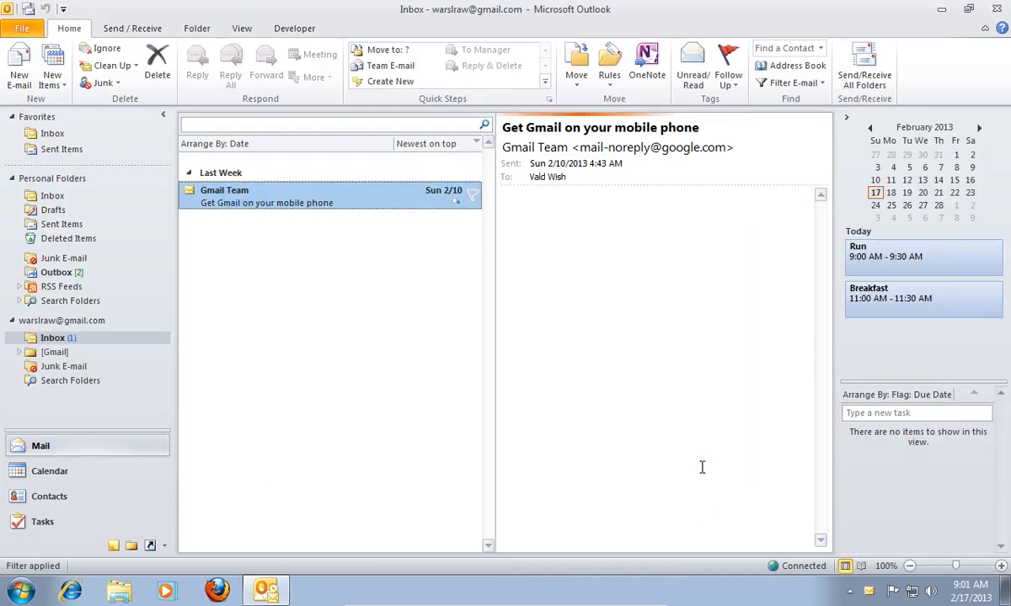